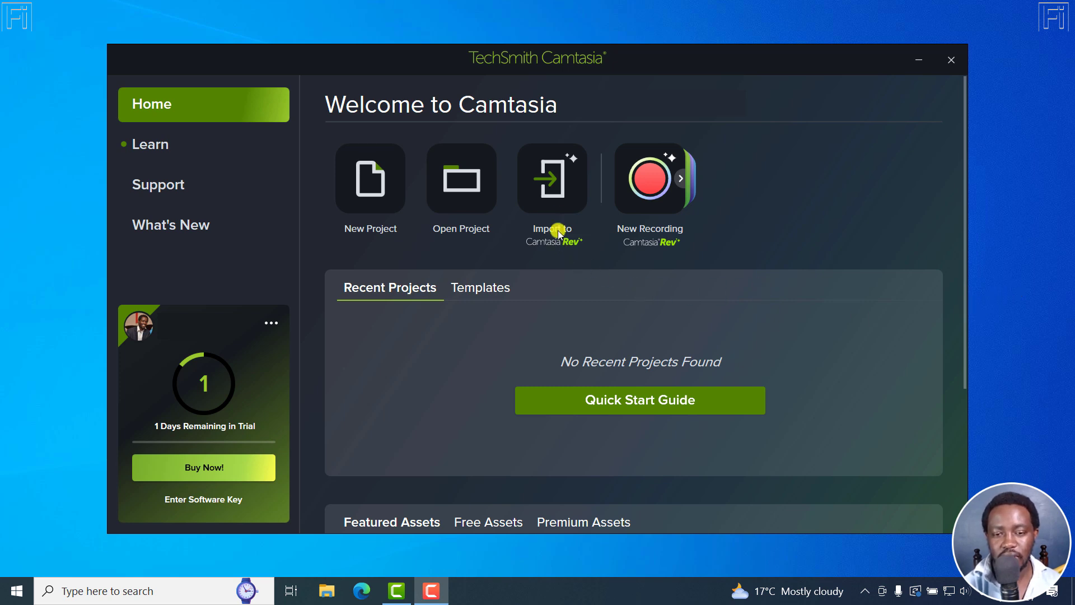
# Import the recording "Filmora 13 - Payment.trec" from the Camtasia - 2024 - 18th April 2024 folder into Camtasia Rev
pyautogui.click(553, 191)
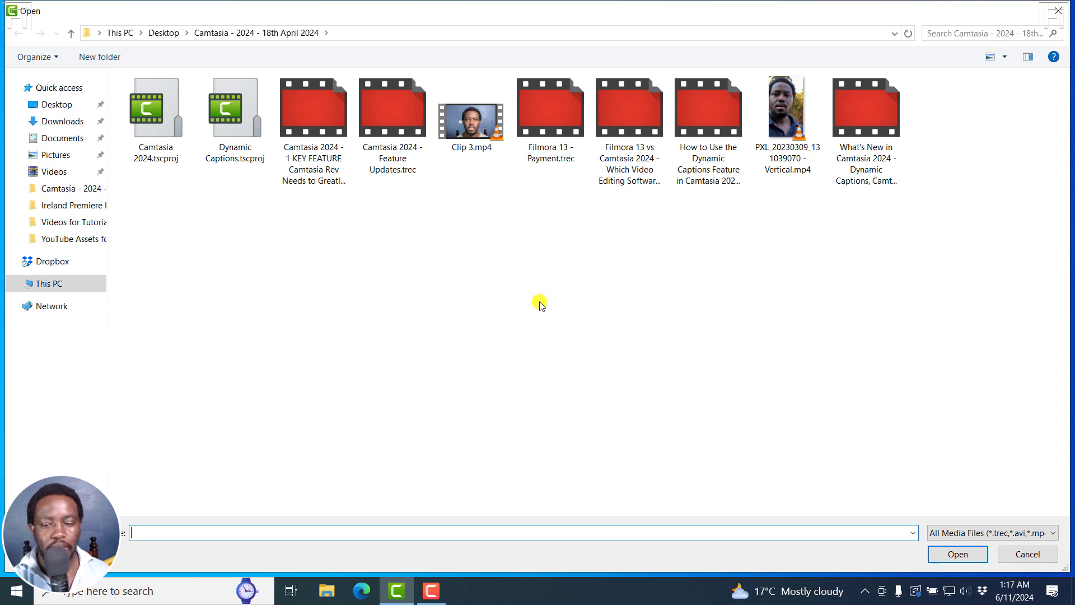
pyautogui.click(945, 532)
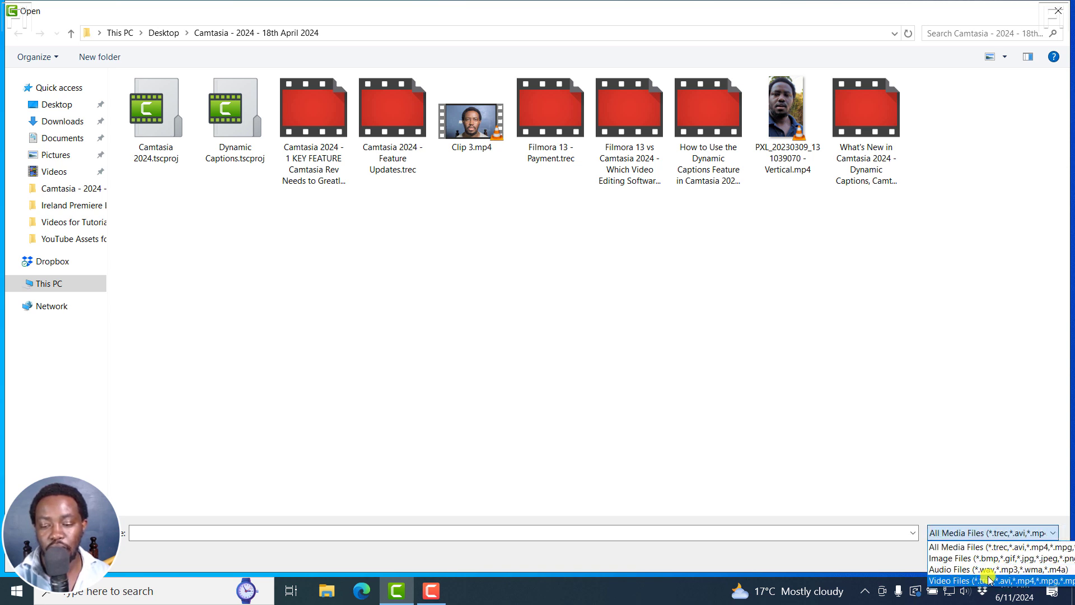
pyautogui.click(911, 438)
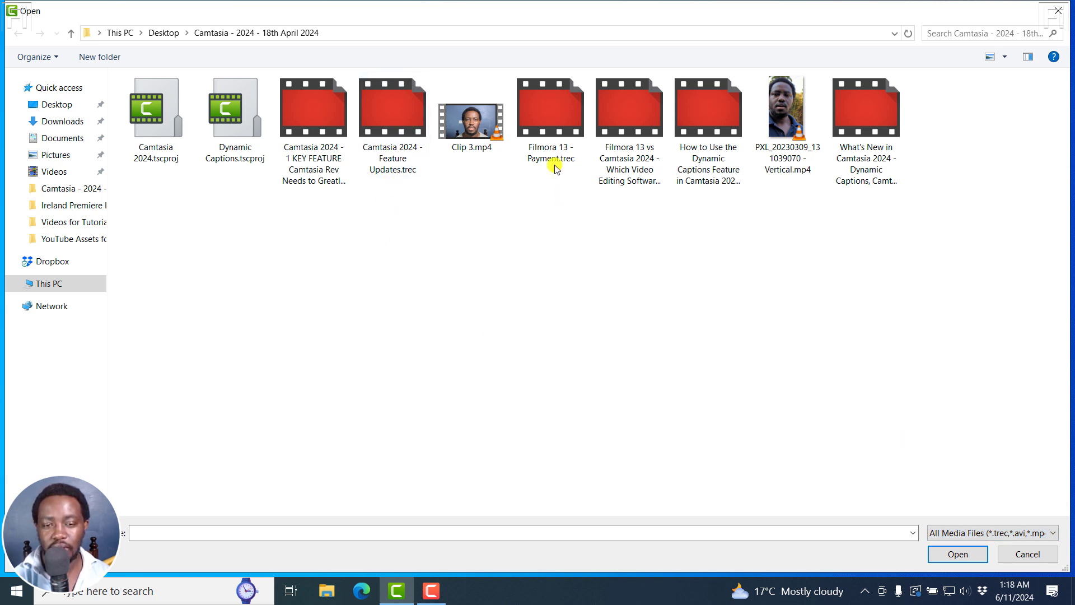
pyautogui.click(544, 129)
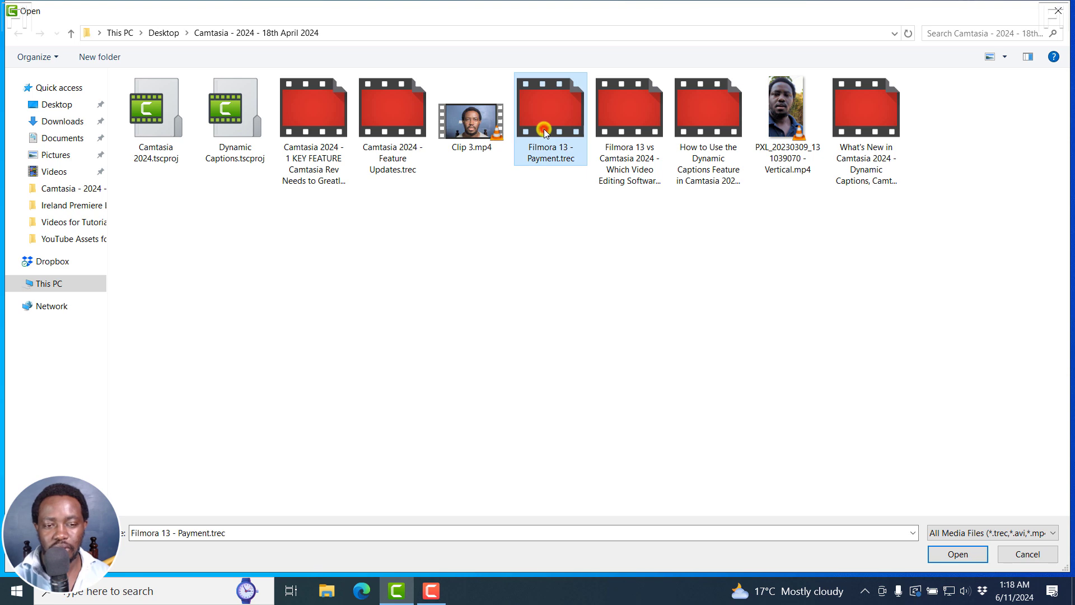
pyautogui.click(931, 552)
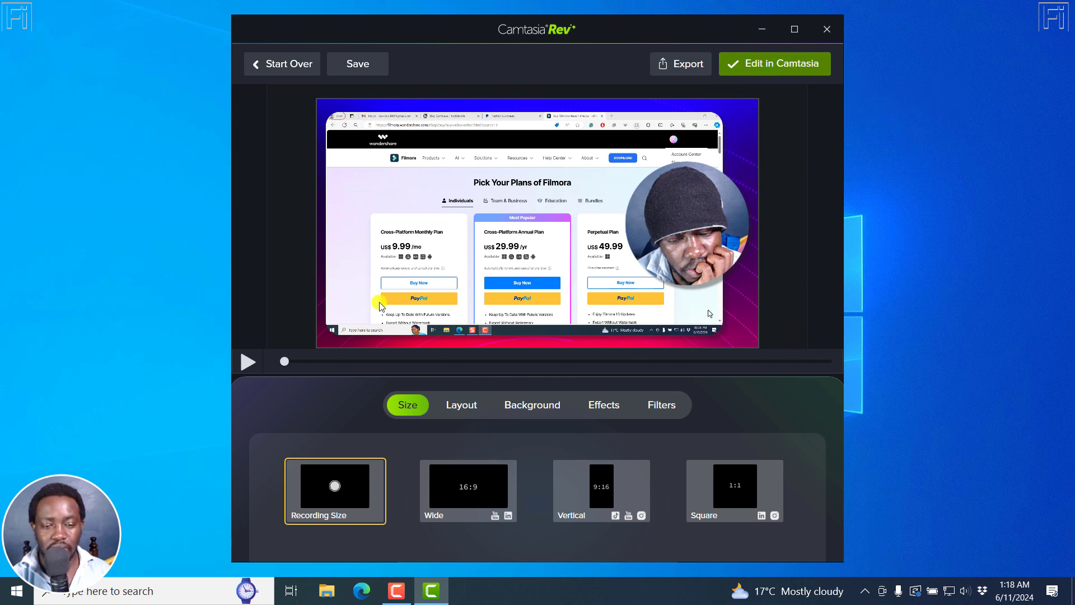
# Try the first three webcam layouts, and apply the one with a nearly full-frame screen and a small circular webcam at its right edge
pyautogui.moveTo(288, 365); pyautogui.dragTo(249, 376)
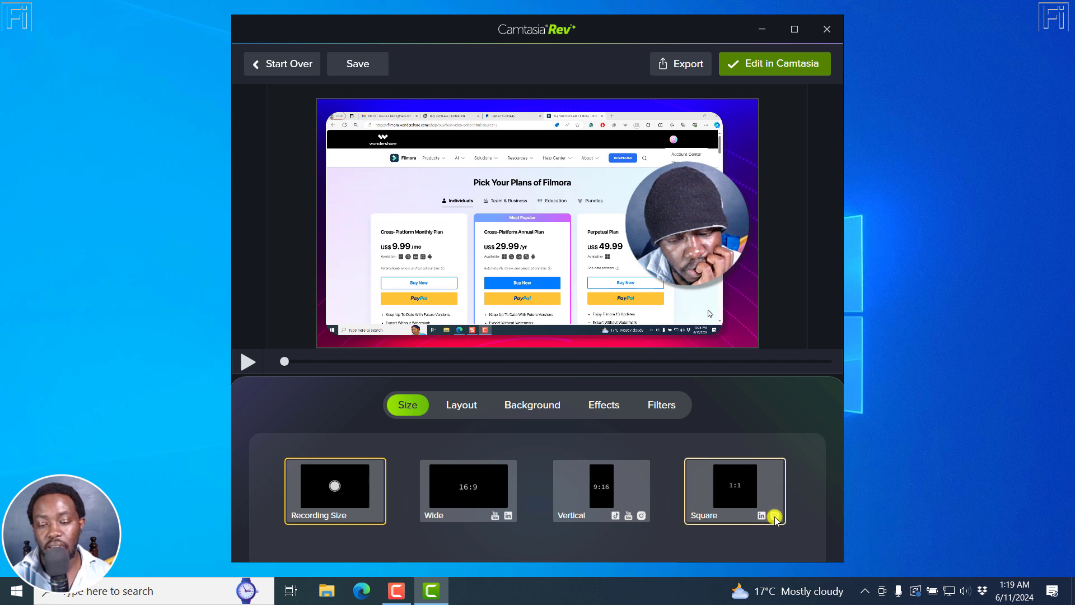
pyautogui.click(398, 412)
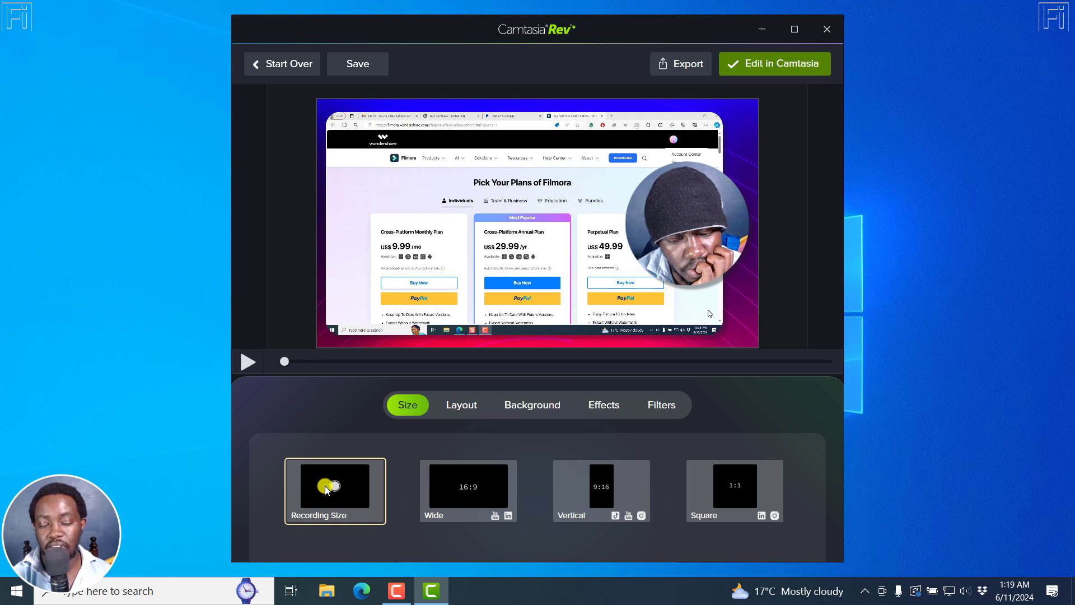
pyautogui.click(459, 409)
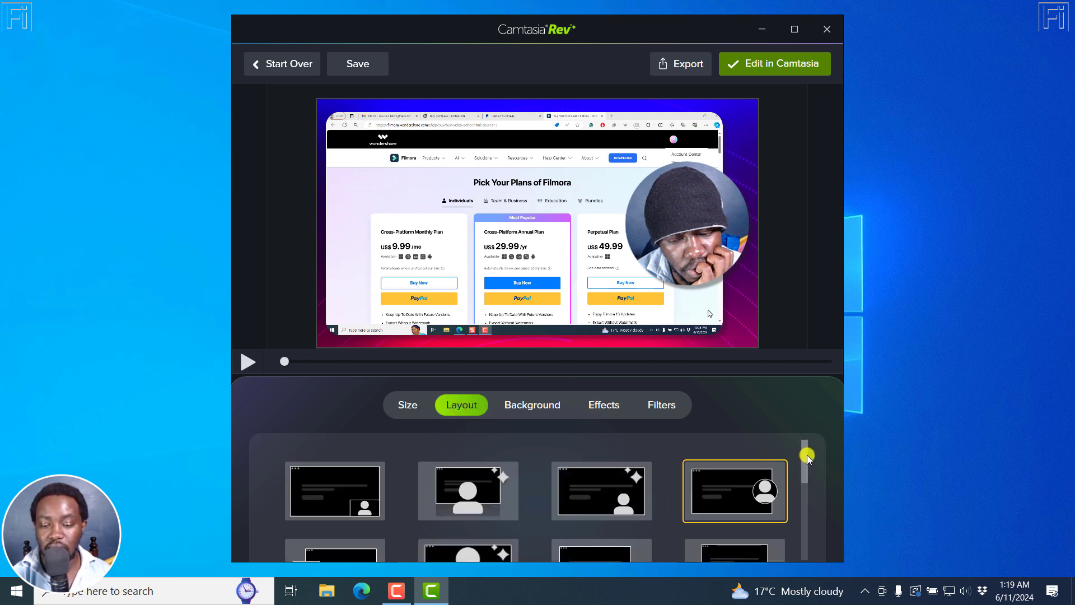
pyautogui.click(355, 500)
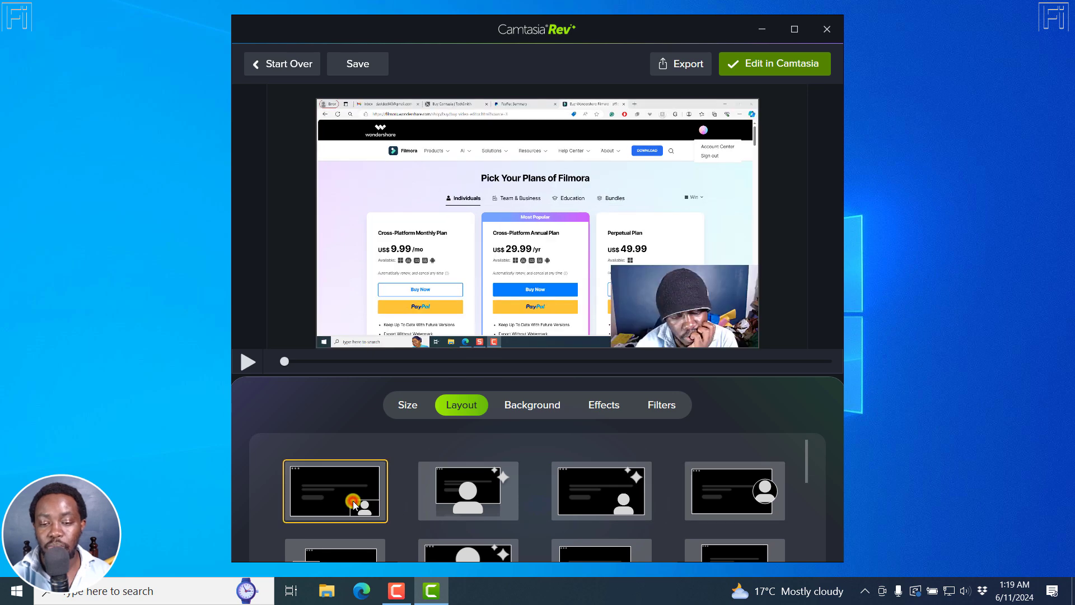
pyautogui.click(466, 515)
pyautogui.click(551, 502)
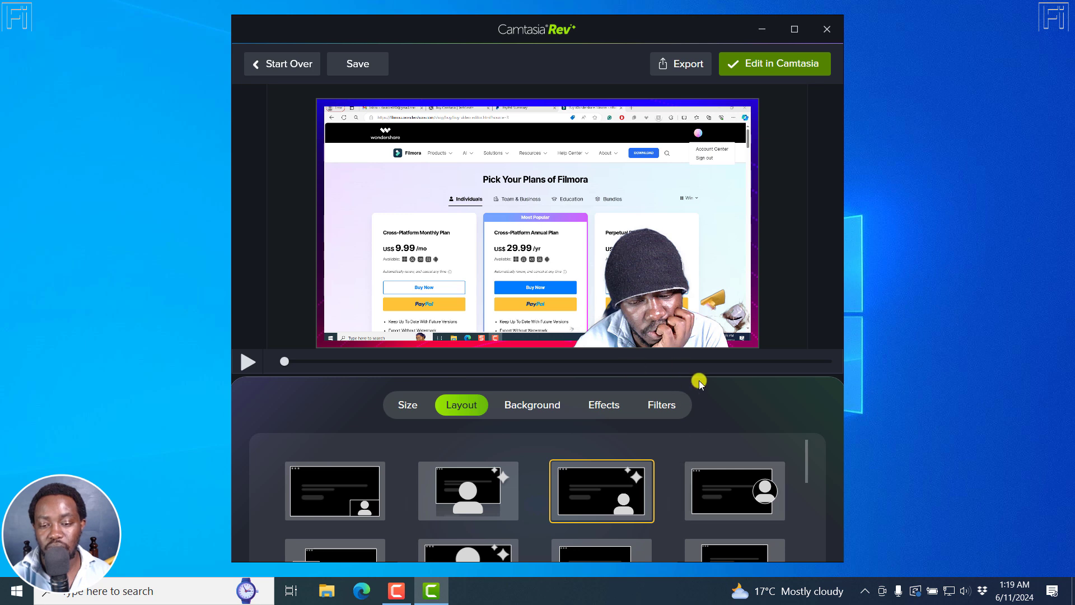
pyautogui.moveTo(807, 464); pyautogui.dragTo(806, 546)
pyautogui.click(627, 503)
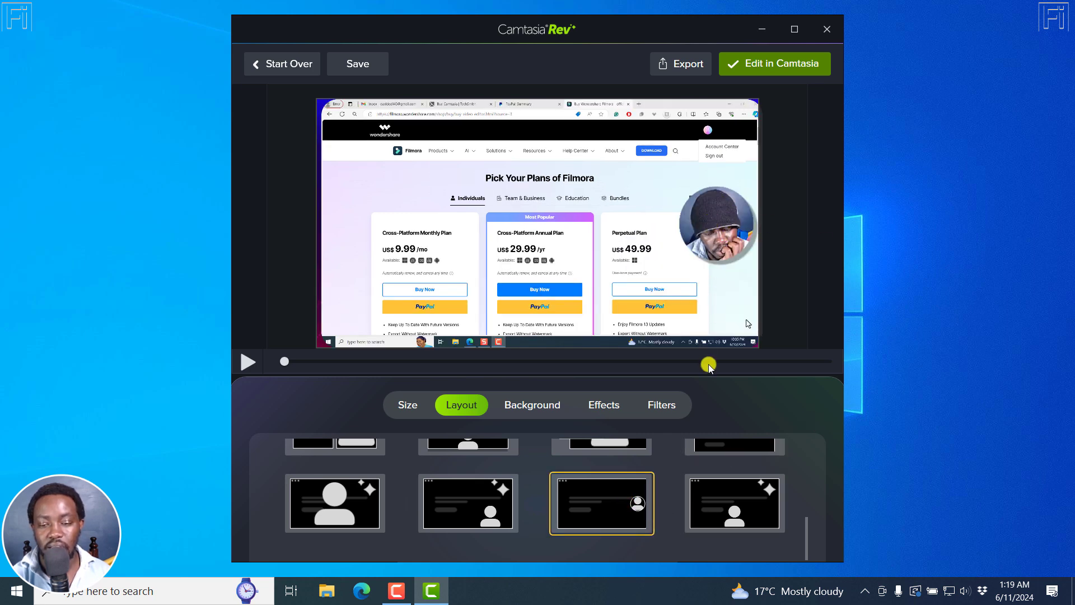
pyautogui.moveTo(802, 541); pyautogui.dragTo(813, 443)
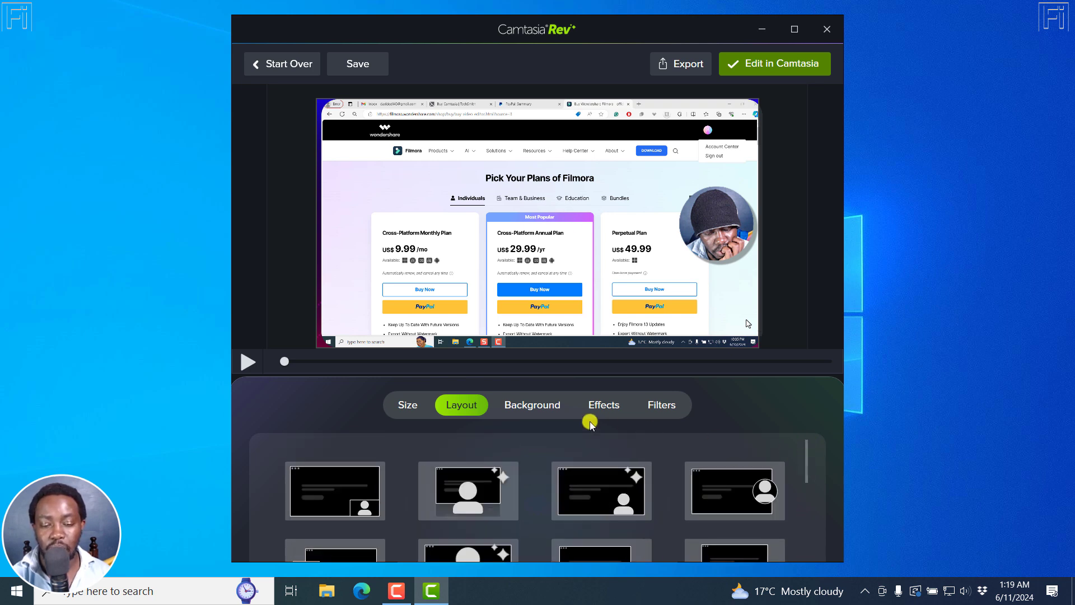
# Apply the pale pink-to-peach gradient background and browse the rest of the available backgrounds
pyautogui.click(533, 406)
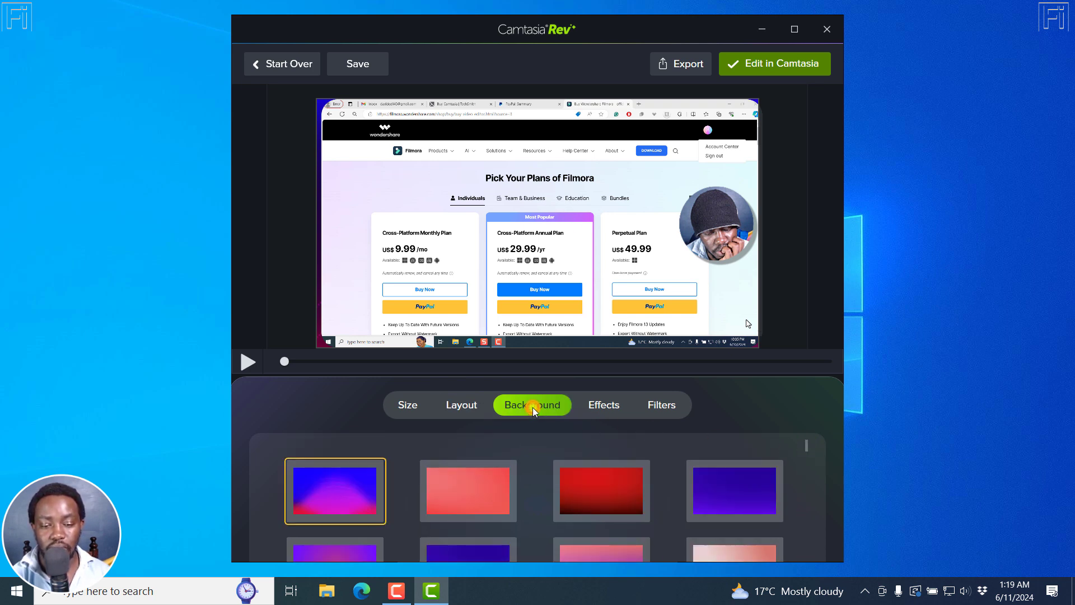
pyautogui.scroll(-3, 805, 448)
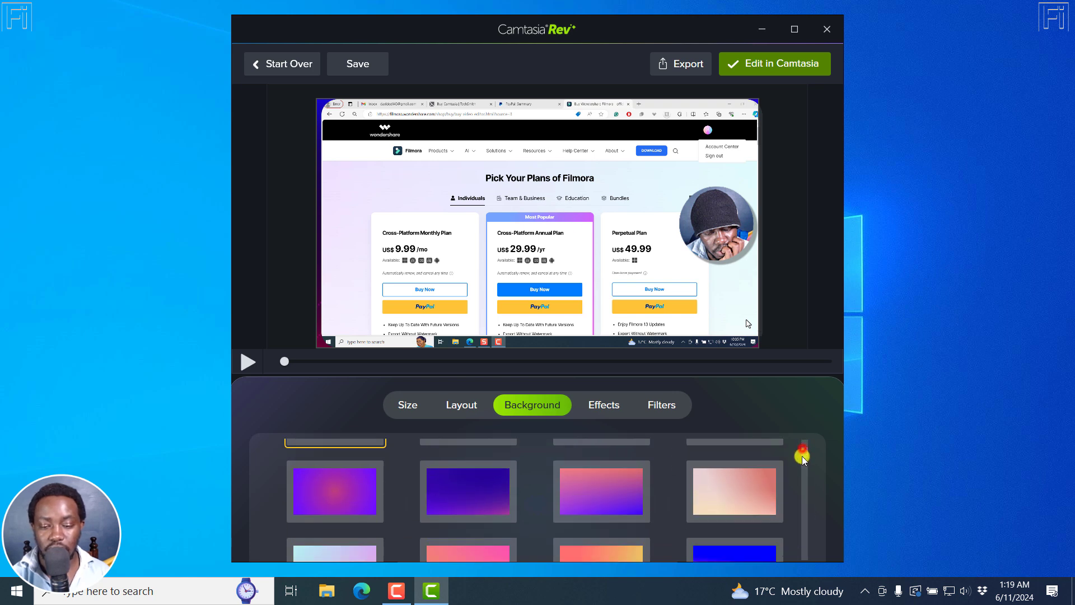
pyautogui.click(738, 448)
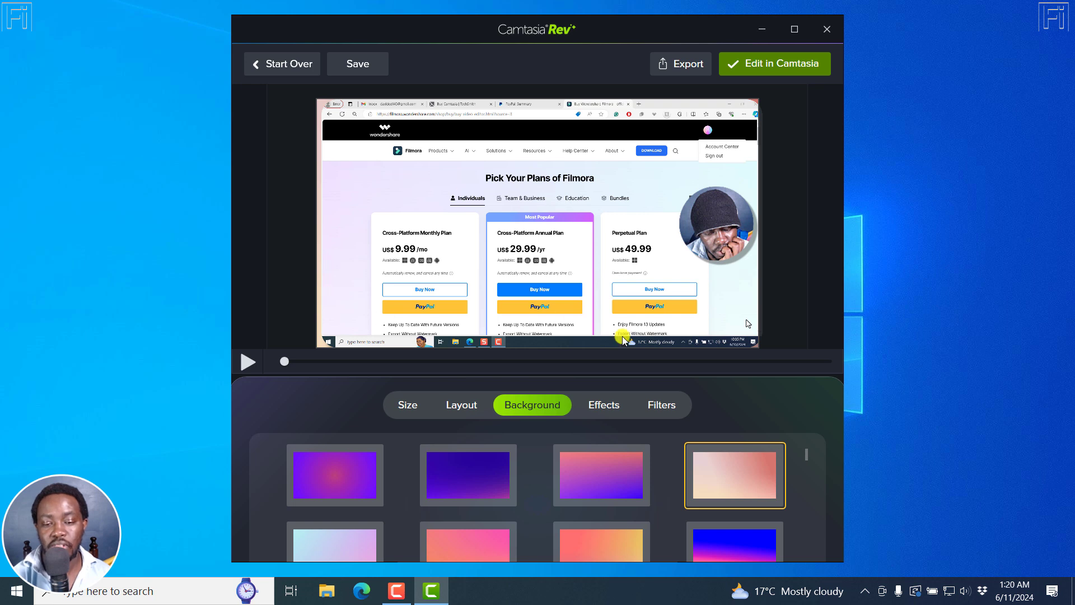
pyautogui.moveTo(806, 454); pyautogui.dragTo(805, 562)
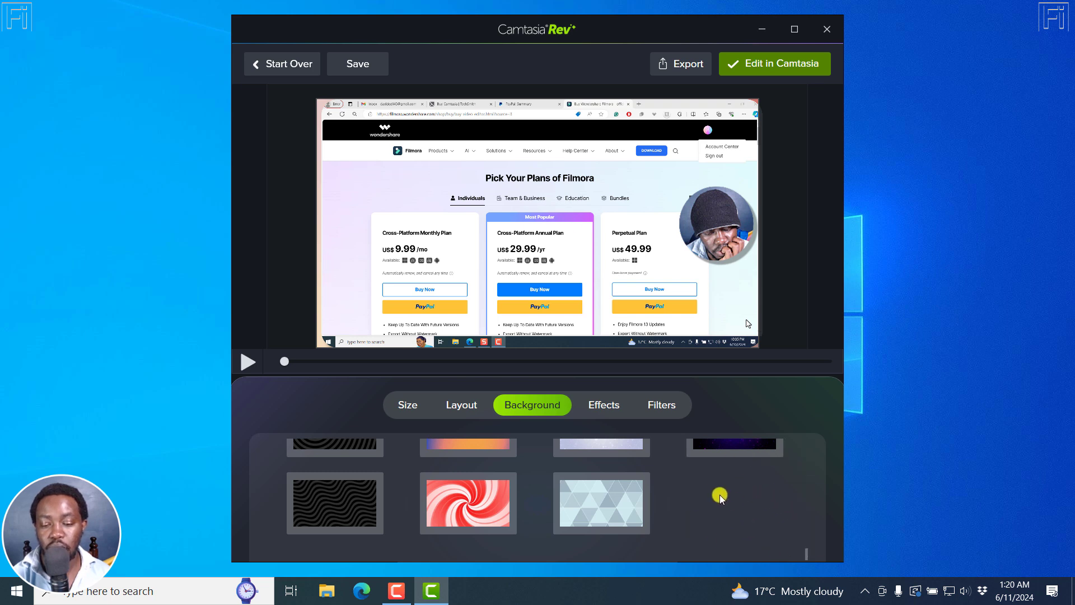
pyautogui.moveTo(805, 553); pyautogui.dragTo(807, 431)
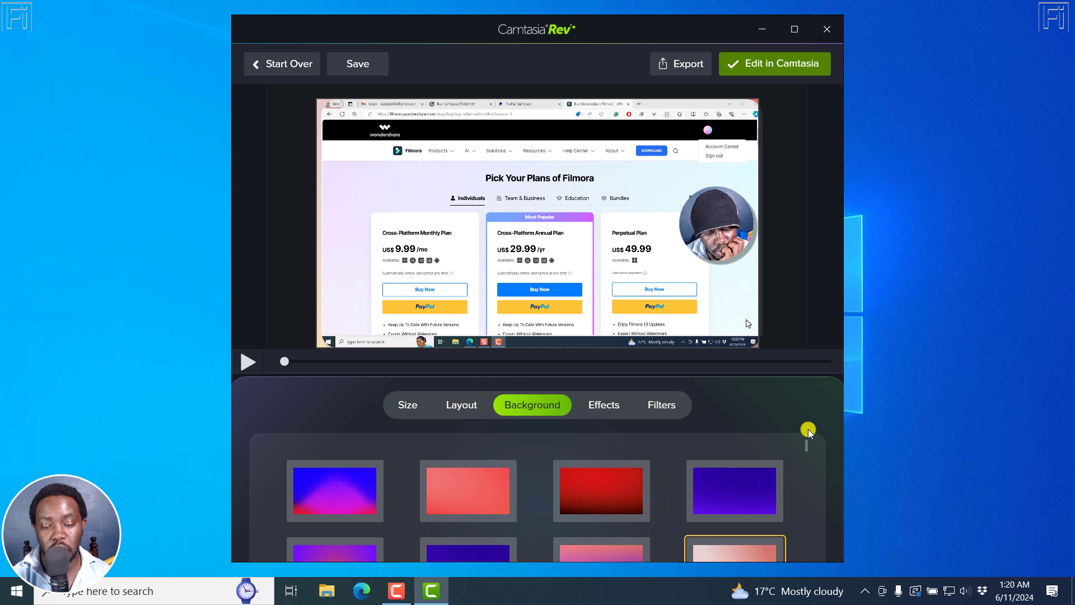
# Try the recording without Corner Rounding and with the Border effect, restoring each effect's original setting
pyautogui.click(605, 409)
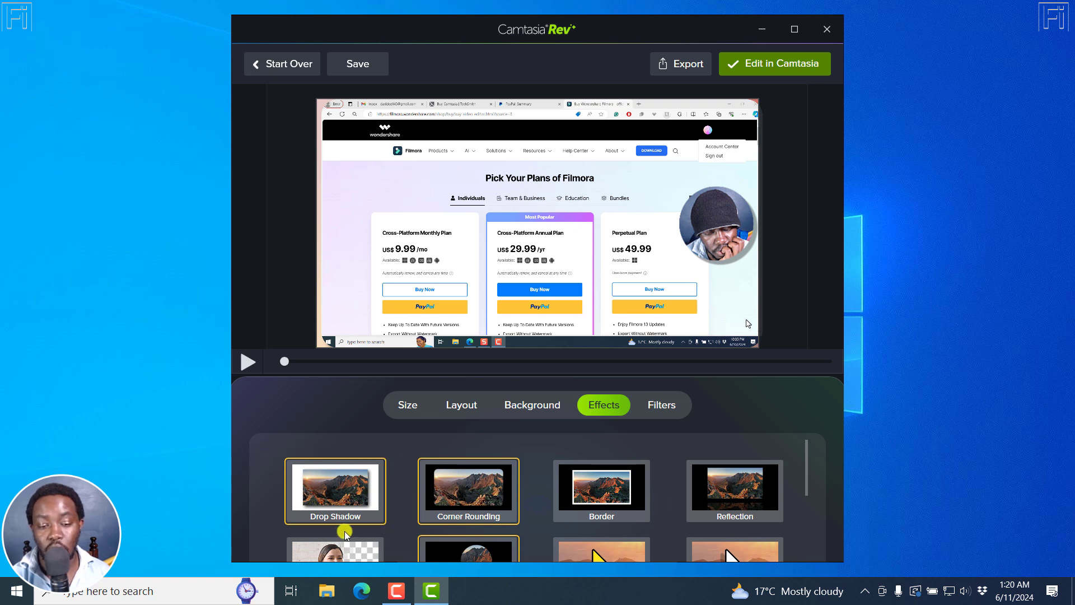
pyautogui.click(322, 498)
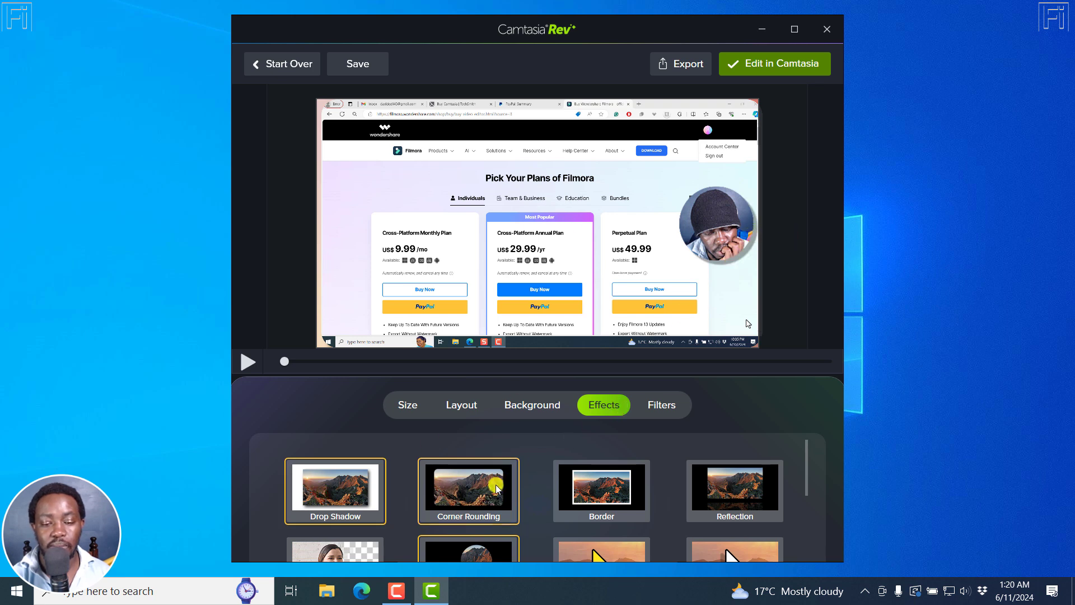
pyautogui.click(455, 493)
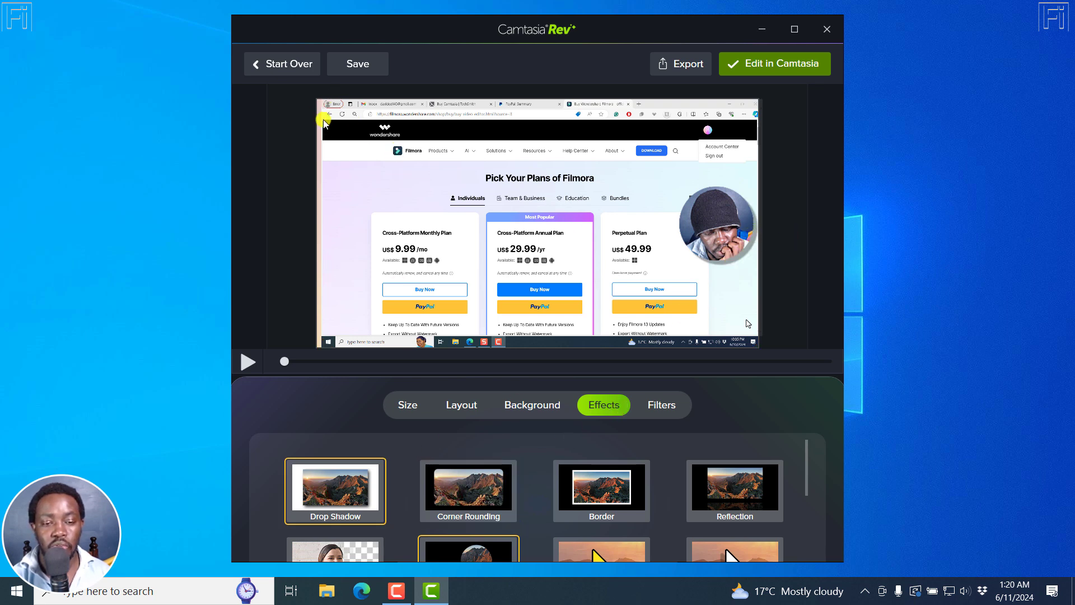
pyautogui.click(455, 485)
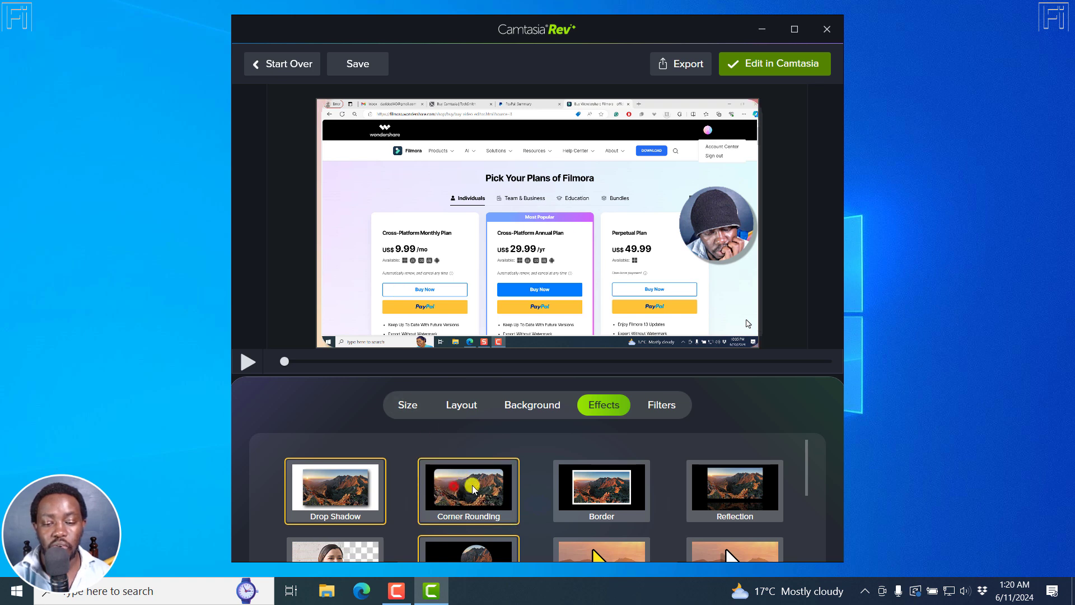
pyautogui.click(611, 500)
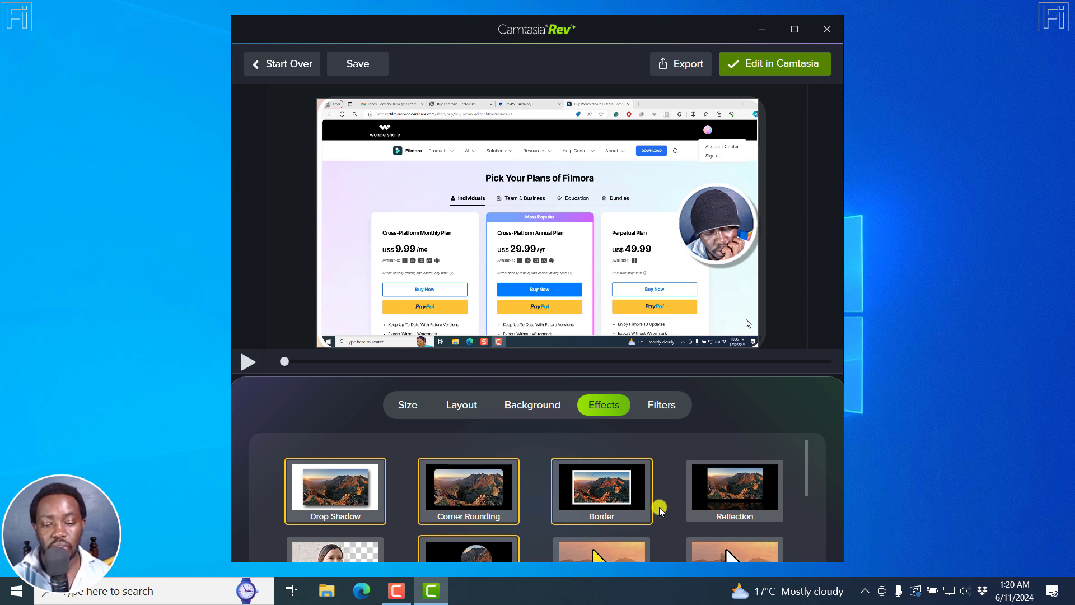
pyautogui.click(595, 485)
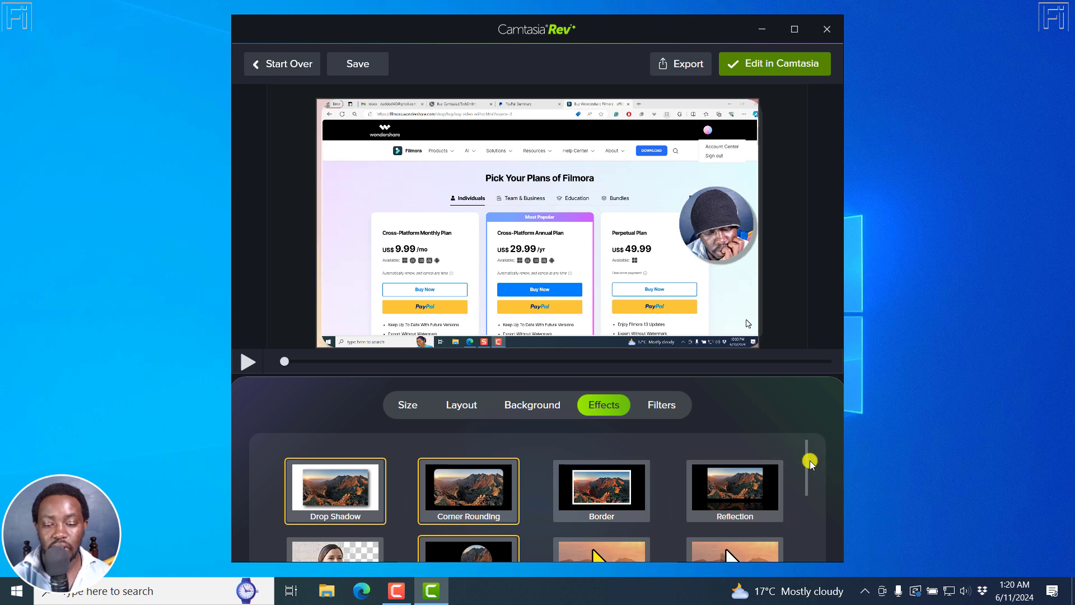
# Enable the Cursor Color and Cursor Shadow effects, trying Cursor Highlight in between and turning it off again
pyautogui.moveTo(809, 465); pyautogui.dragTo(806, 496)
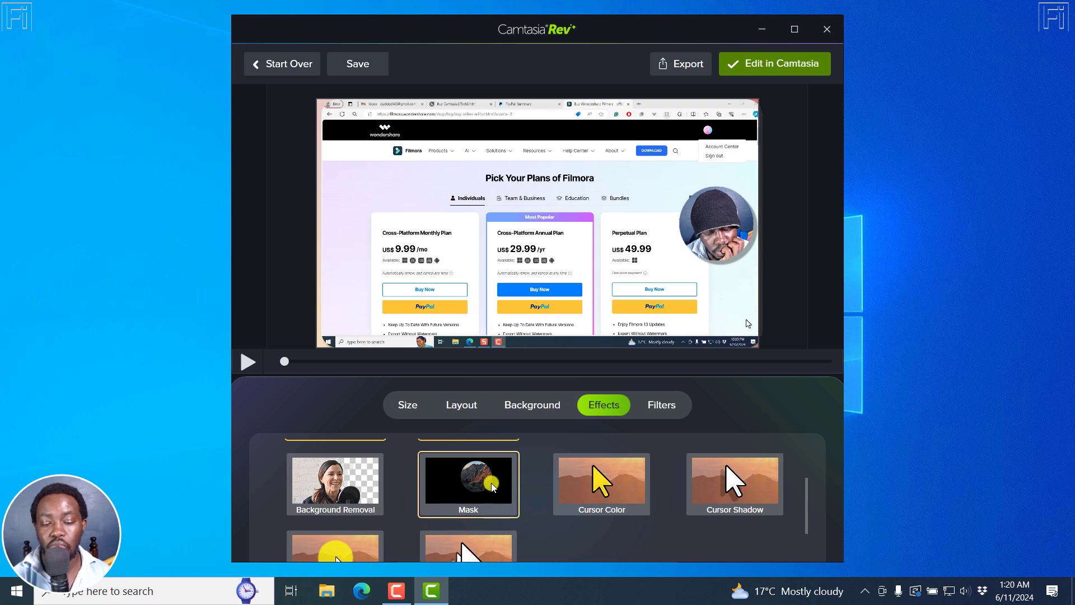
pyautogui.click(585, 481)
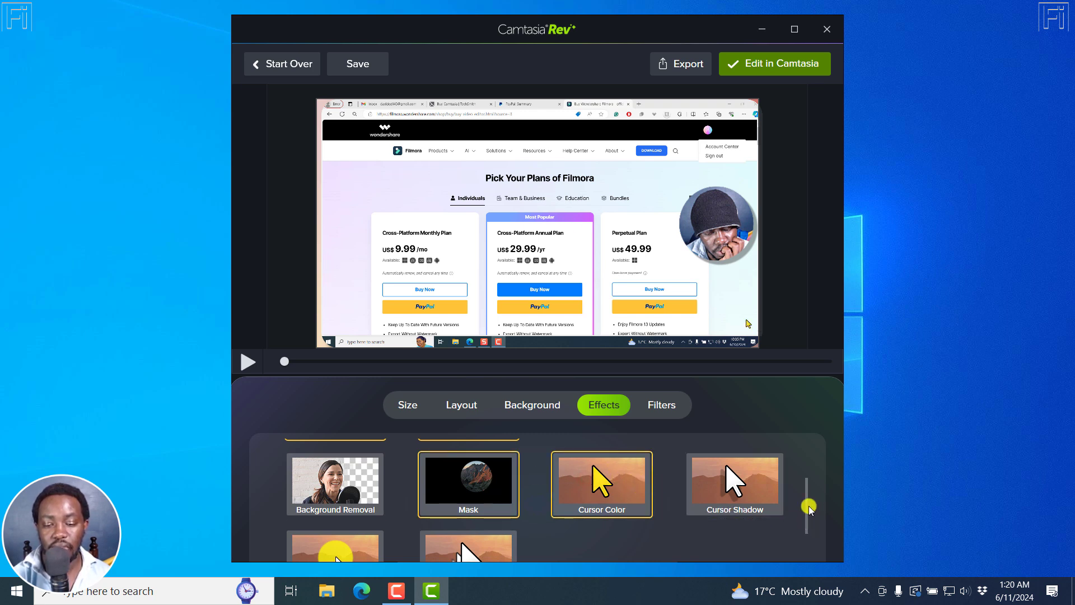
pyautogui.moveTo(811, 505); pyautogui.dragTo(807, 535)
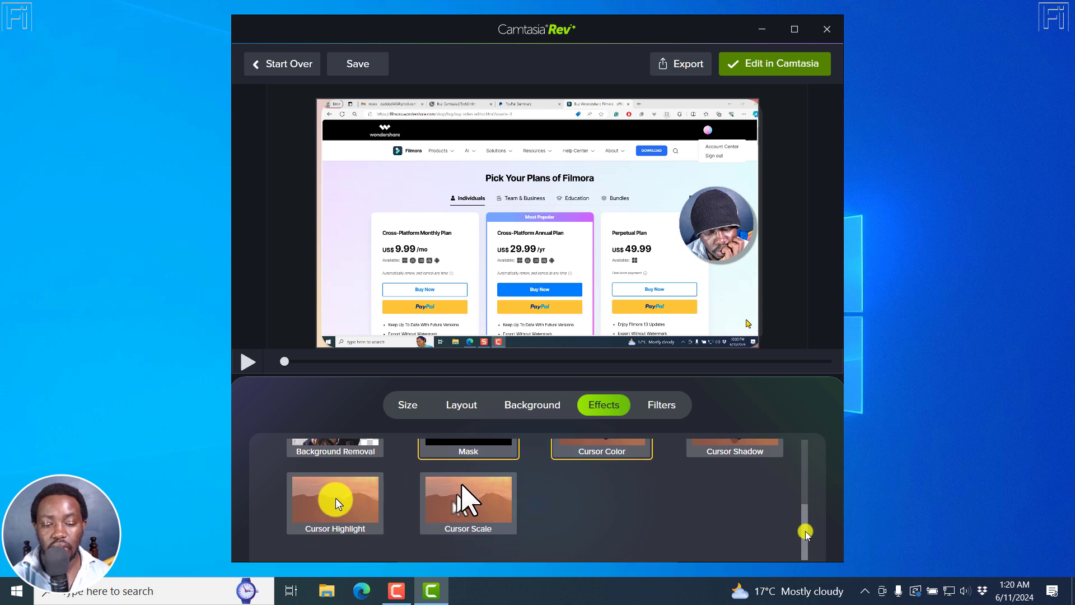
pyautogui.click(334, 503)
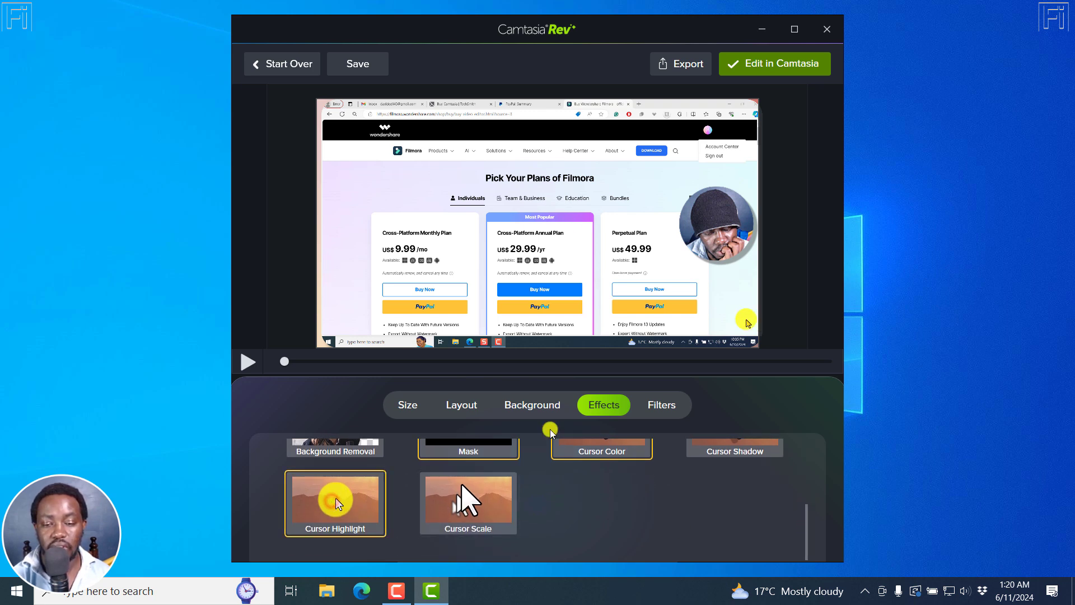
pyautogui.click(330, 501)
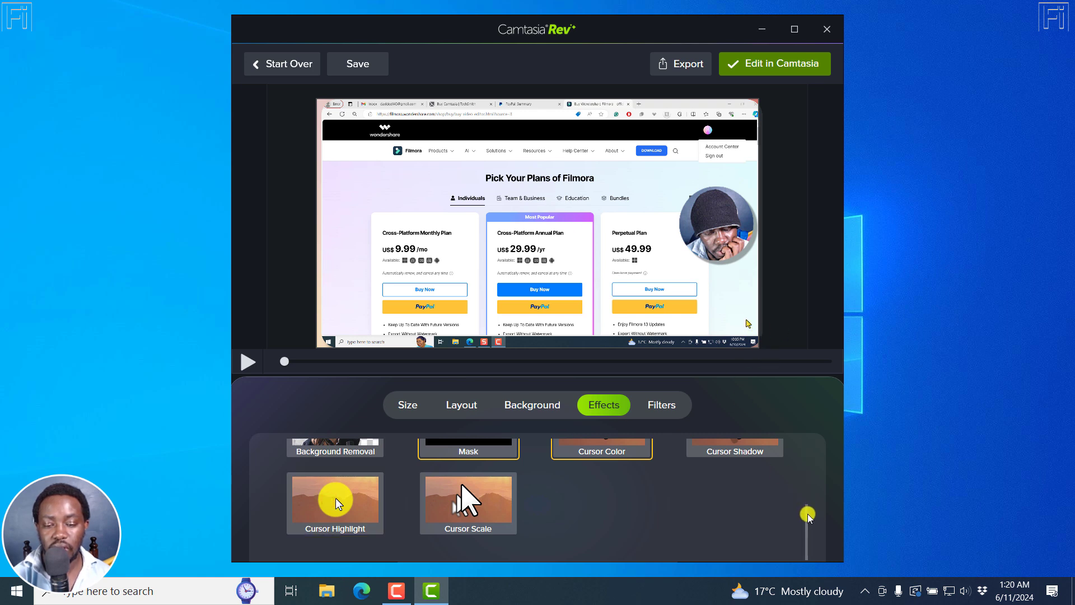
pyautogui.moveTo(808, 516); pyautogui.dragTo(808, 492)
pyautogui.click(741, 478)
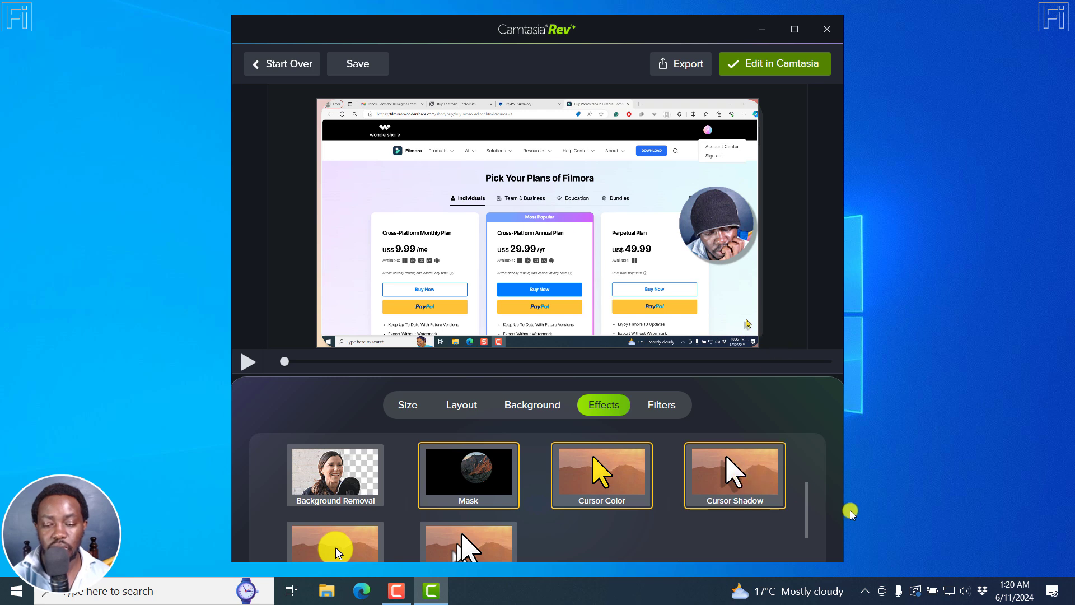
pyautogui.moveTo(807, 499); pyautogui.dragTo(816, 429)
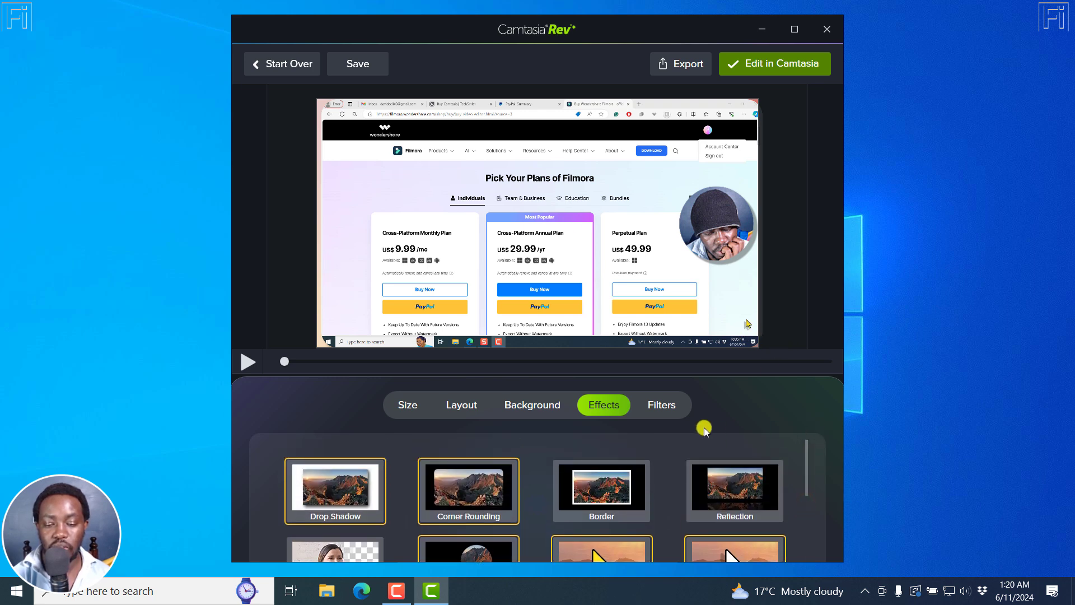
# Browse the available filters from Basic Black & White through Xtreme BW without applying one
pyautogui.click(668, 406)
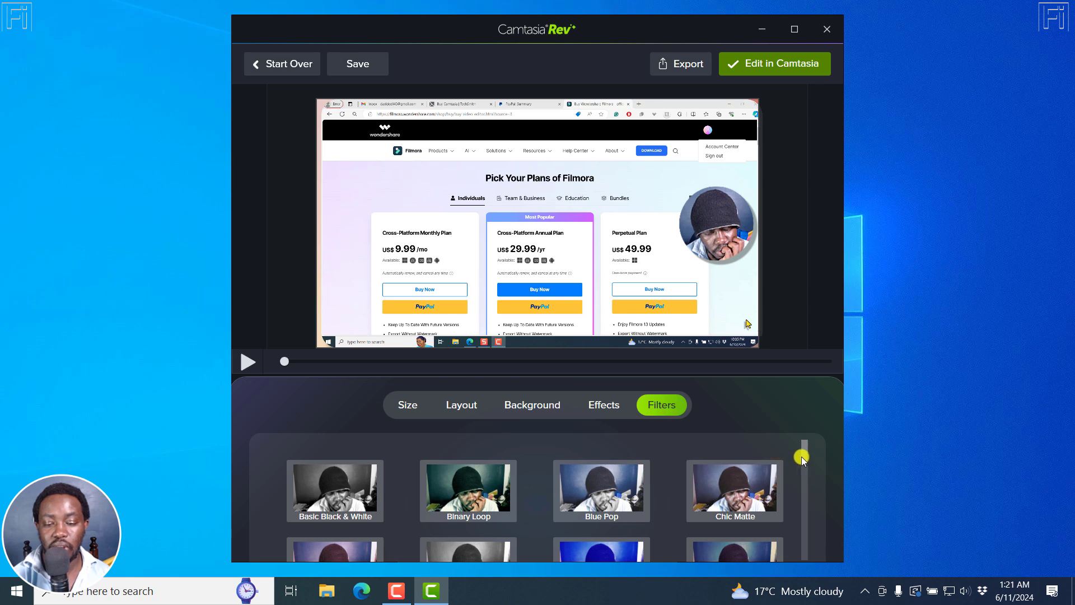
pyautogui.moveTo(805, 451); pyautogui.dragTo(805, 551)
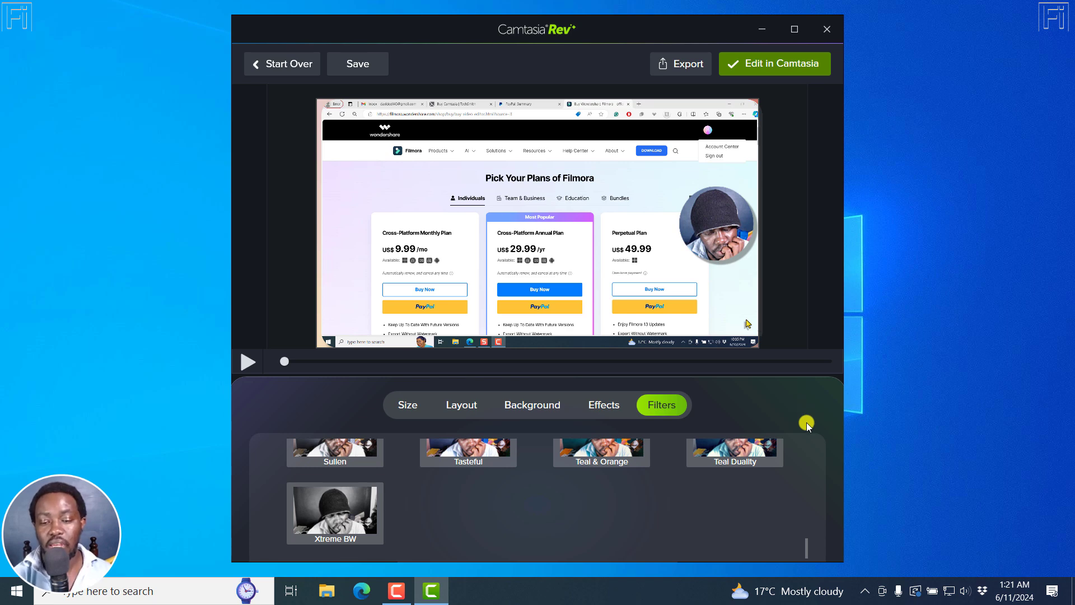
pyautogui.moveTo(805, 549); pyautogui.dragTo(808, 436)
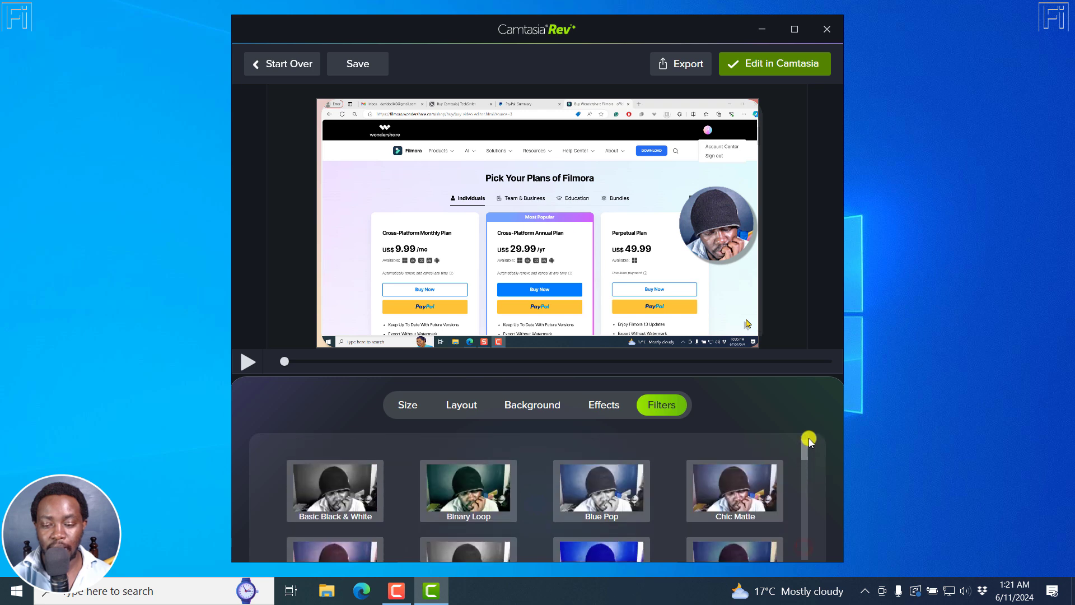
# Select the nearly full-frame screen layout with the small circular webcam at its right edge again
pyautogui.click(468, 413)
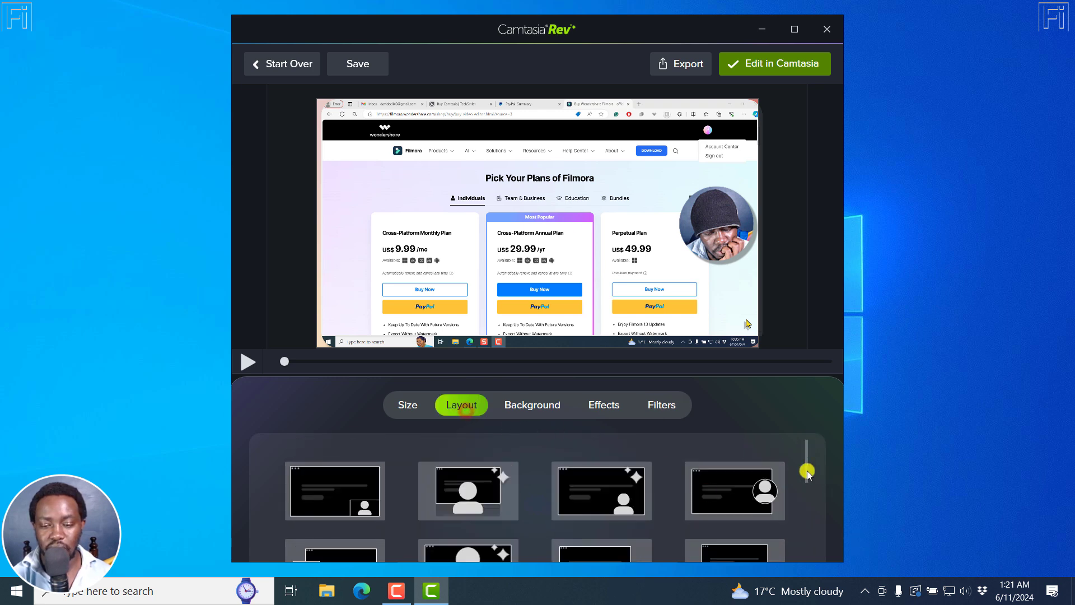
pyautogui.moveTo(805, 462); pyautogui.dragTo(802, 555)
pyautogui.click(620, 502)
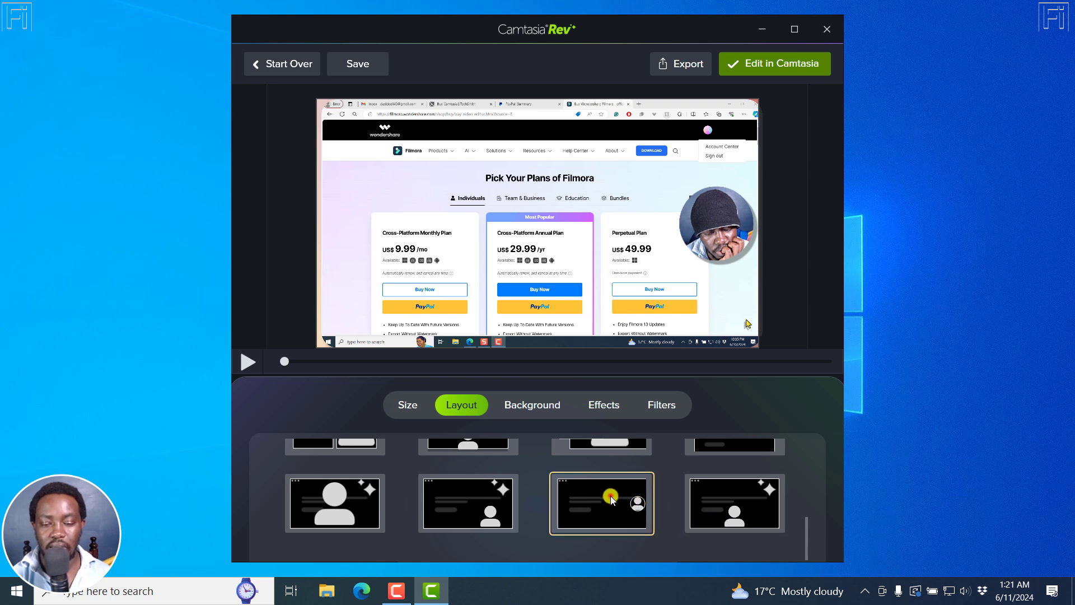
# Keep the nearly full-frame screen layout with the circular webcam and open the styled recording in the Camtasia editor
pyautogui.click(610, 496)
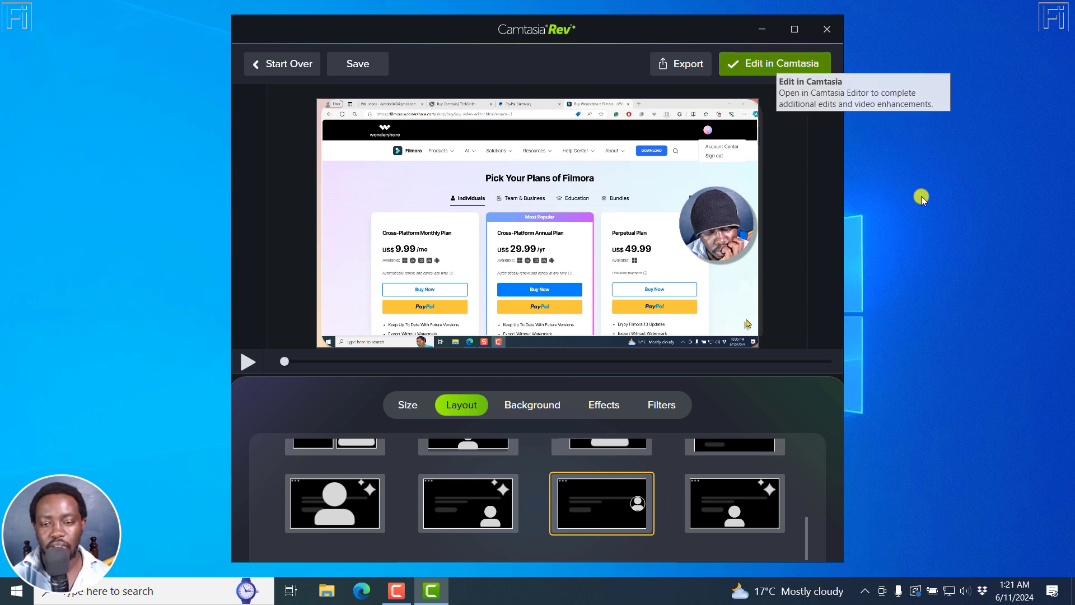
pyautogui.click(661, 404)
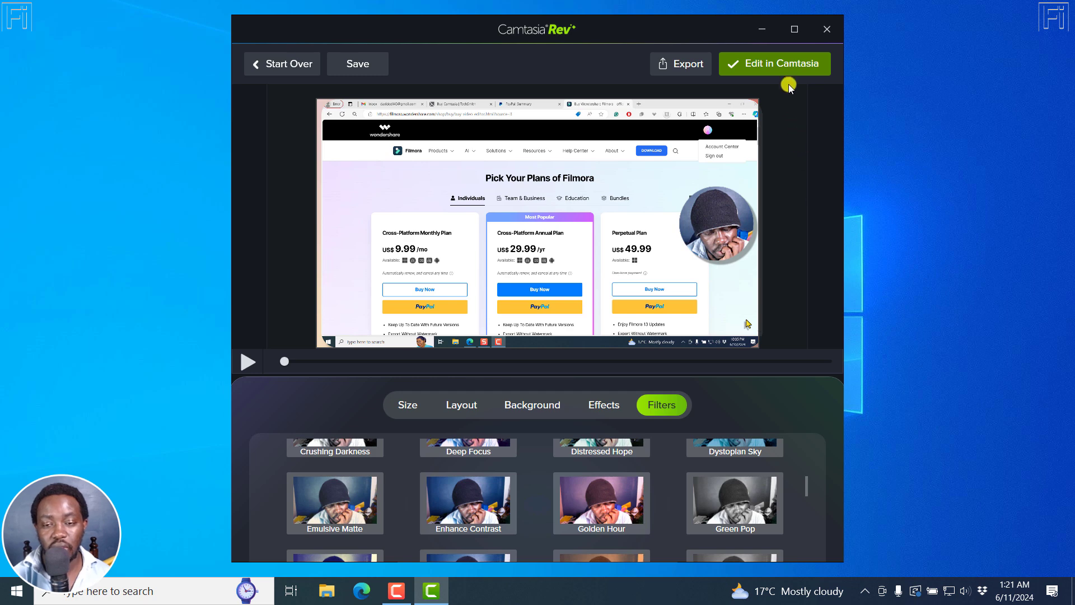
pyautogui.click(787, 64)
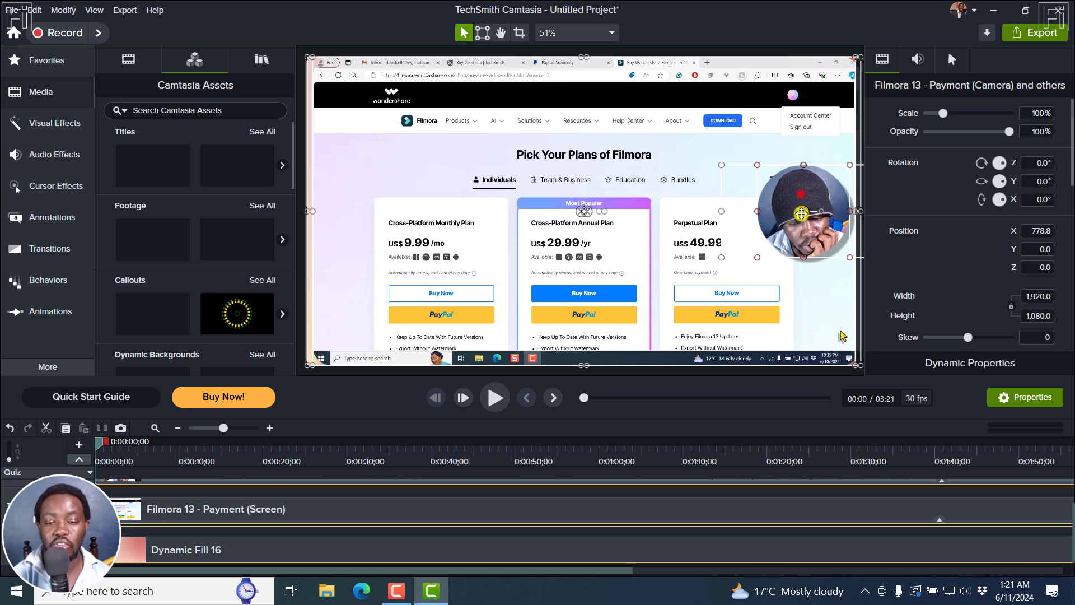
# Move the webcam clip to the canvas's lower-right corner, at about X 804, Y -378, and review its Corner Rounding properties
pyautogui.moveTo(802, 213)
pyautogui.mouseDown()
pyautogui.moveTo(801, 266)
pyautogui.moveTo(805, 196)
pyautogui.mouseUp()
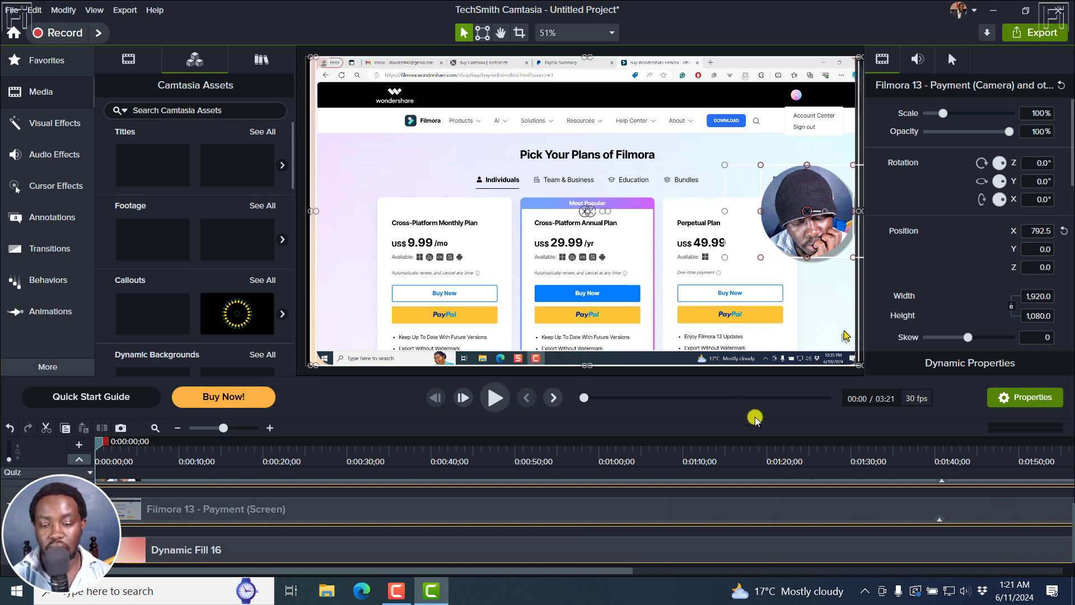
pyautogui.moveTo(715, 377); pyautogui.dragTo(718, 327)
pyautogui.click(617, 474)
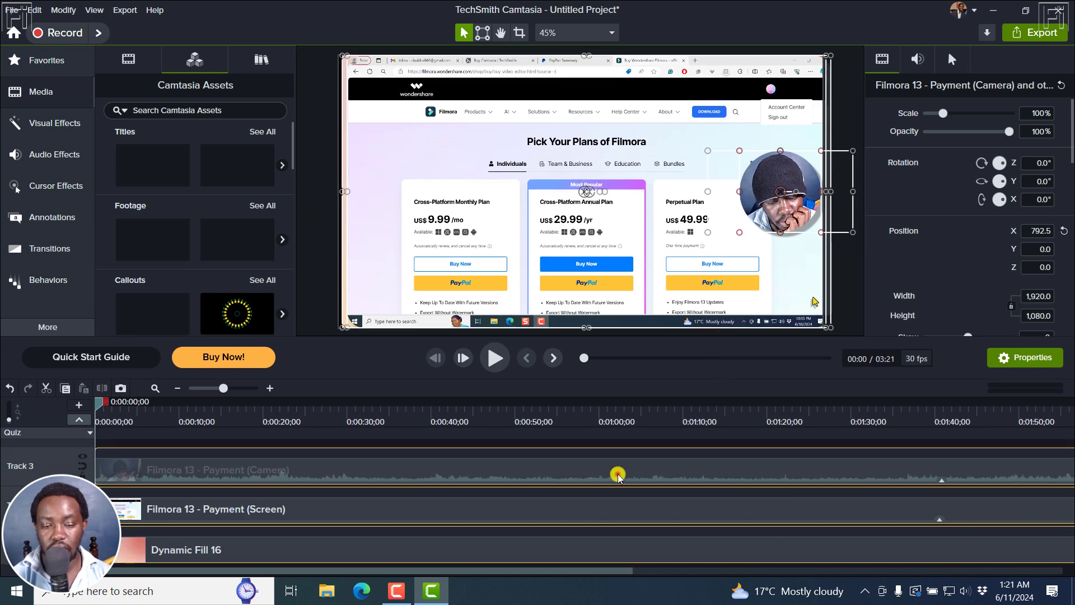
pyautogui.moveTo(785, 189); pyautogui.dragTo(778, 280)
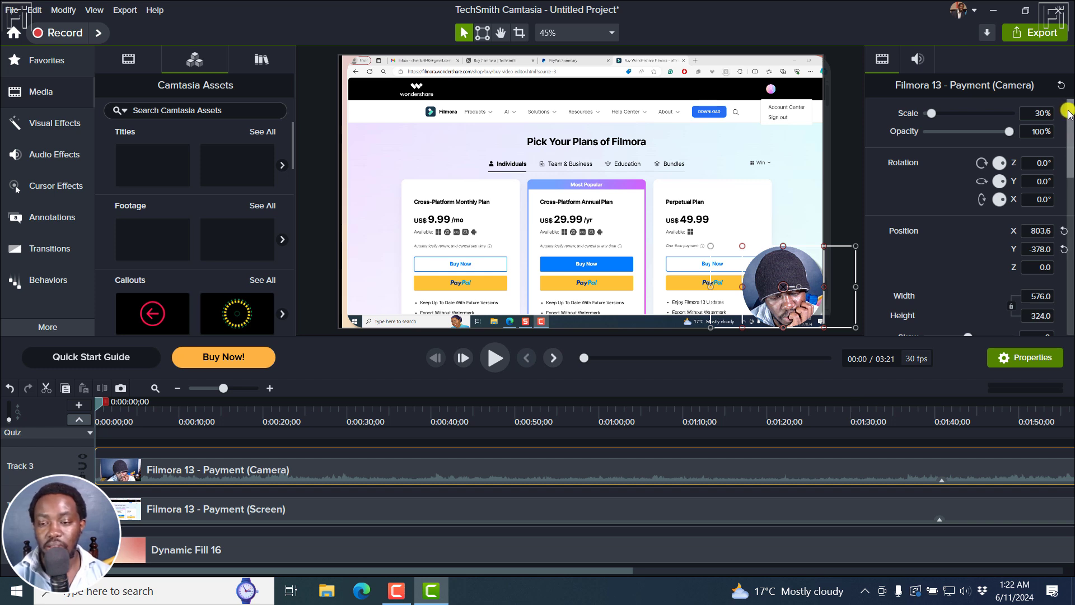
pyautogui.moveTo(1068, 114); pyautogui.dragTo(1071, 283)
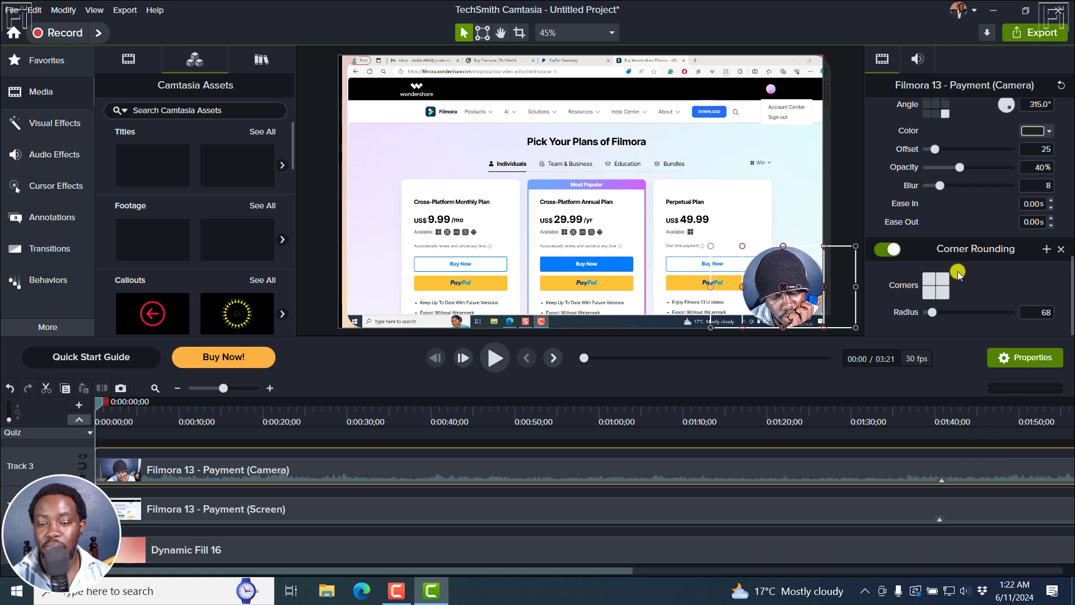
pyautogui.click(455, 449)
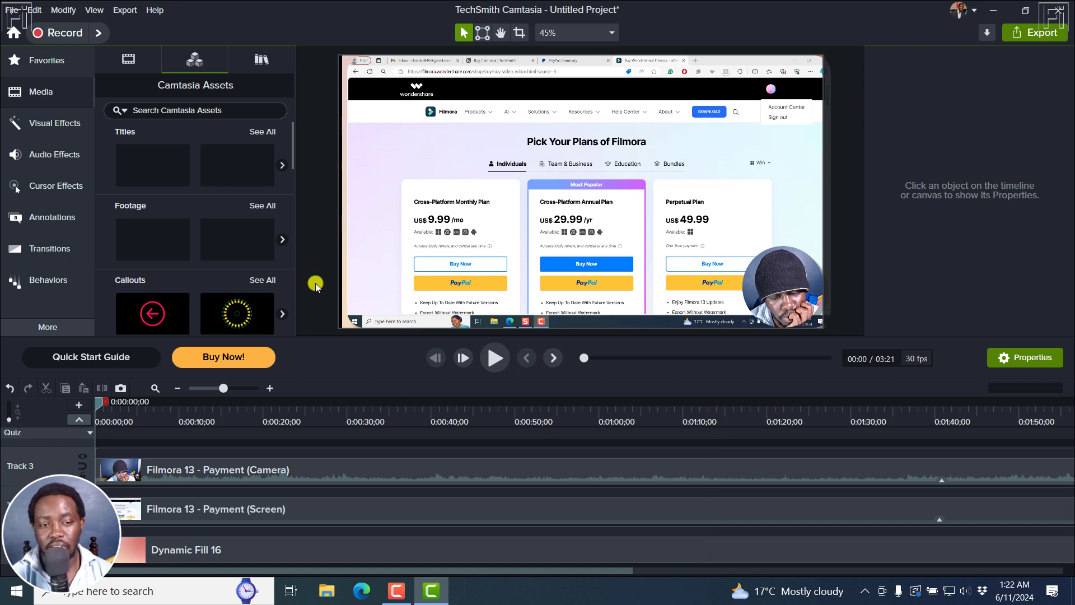
# Open the available actions for the Filmora 13 - Payment screen recording in the Media Bin
pyautogui.click(129, 60)
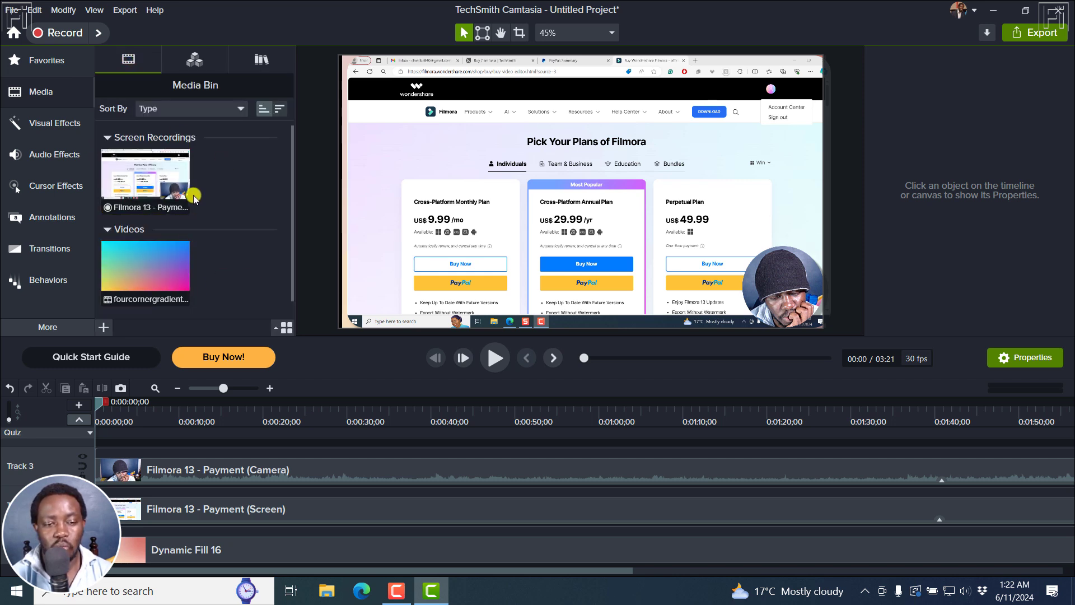
pyautogui.click(169, 188)
pyautogui.rightClick(156, 192)
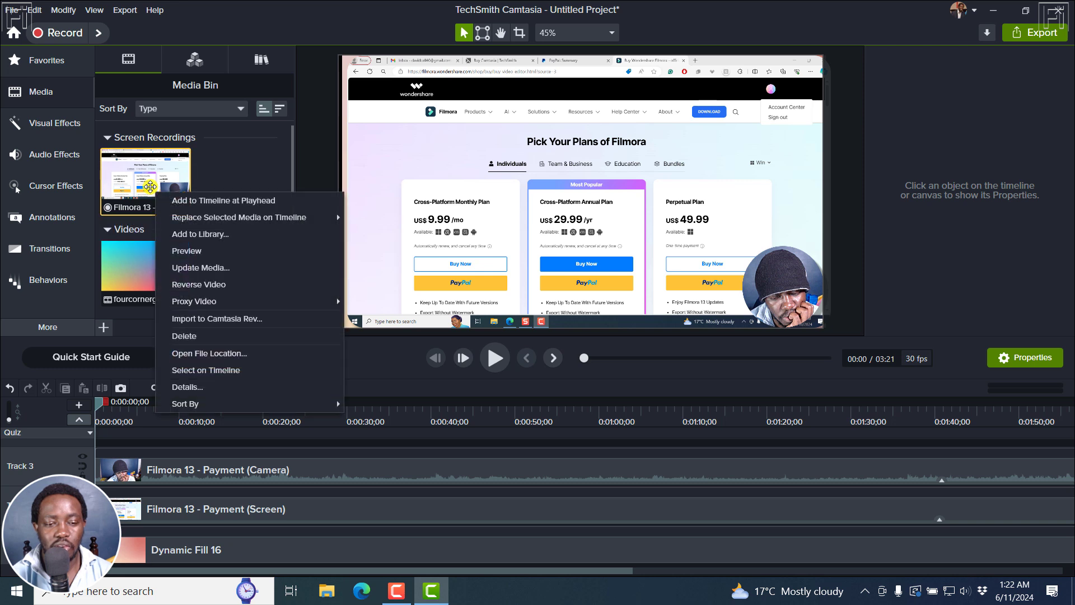